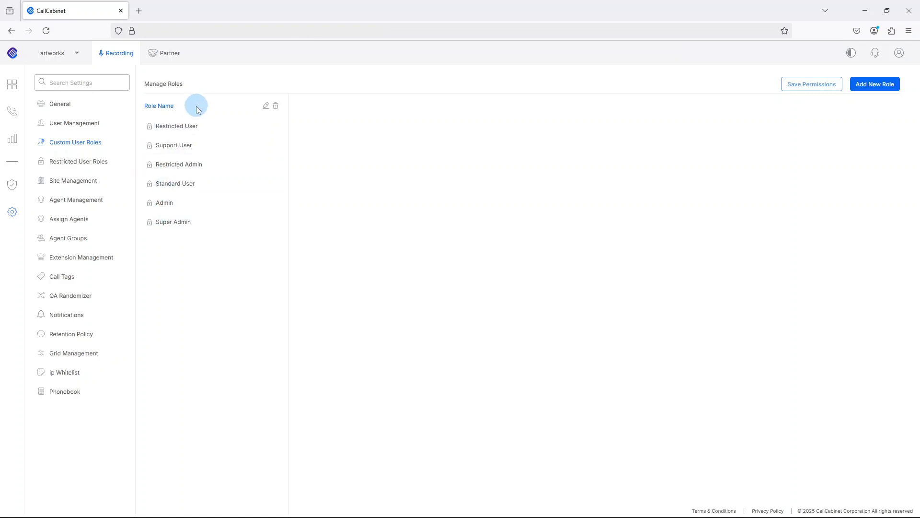
# Step: Review the Restricted User role's permissions and their QA Supervisor, QA Analyst and QA Admin licence requirements
pyautogui.click(182, 124)
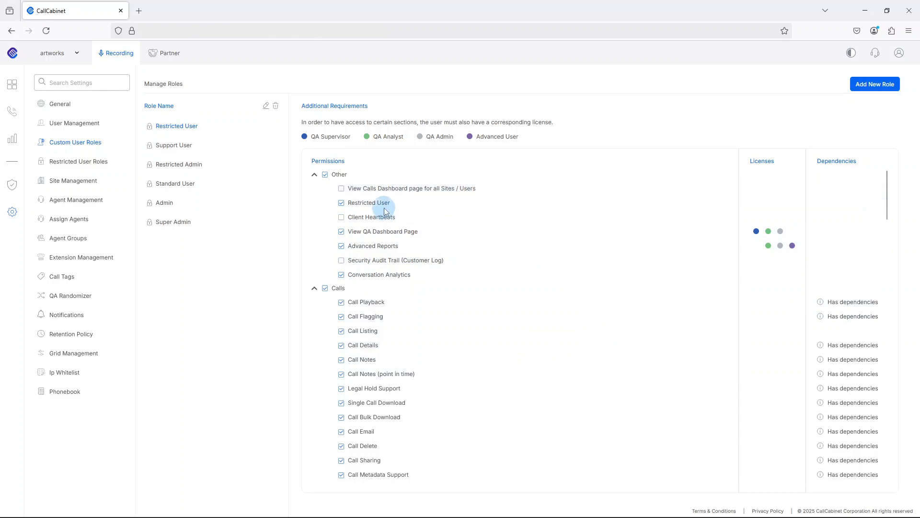
pyautogui.moveTo(385, 205)
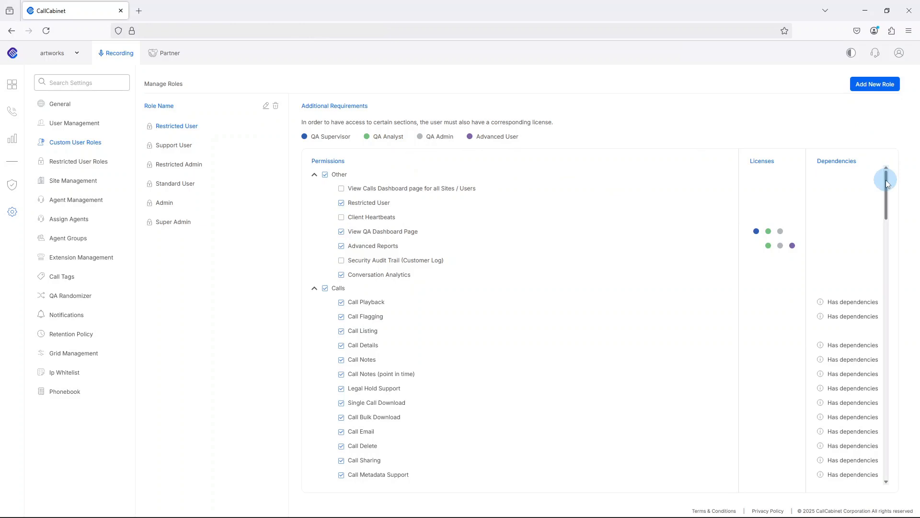
pyautogui.moveTo(886, 180); pyautogui.dragTo(886, 112)
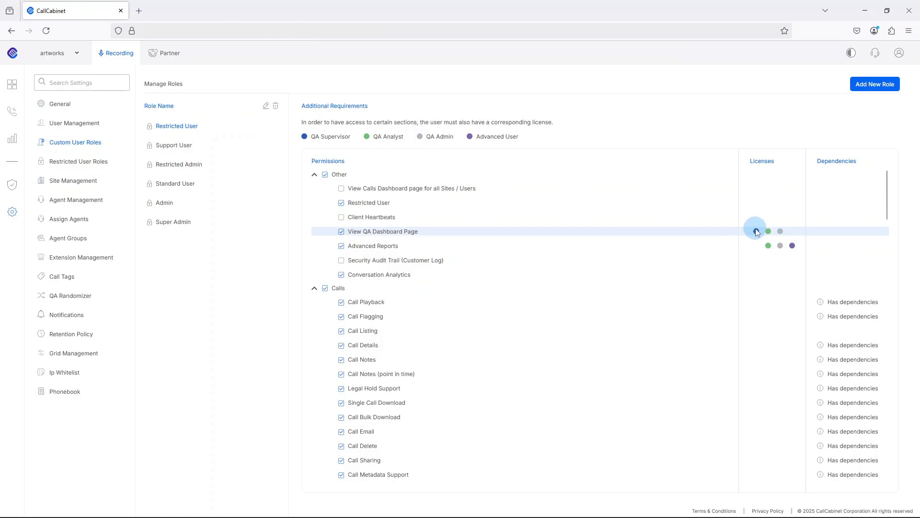
pyautogui.moveTo(755, 234)
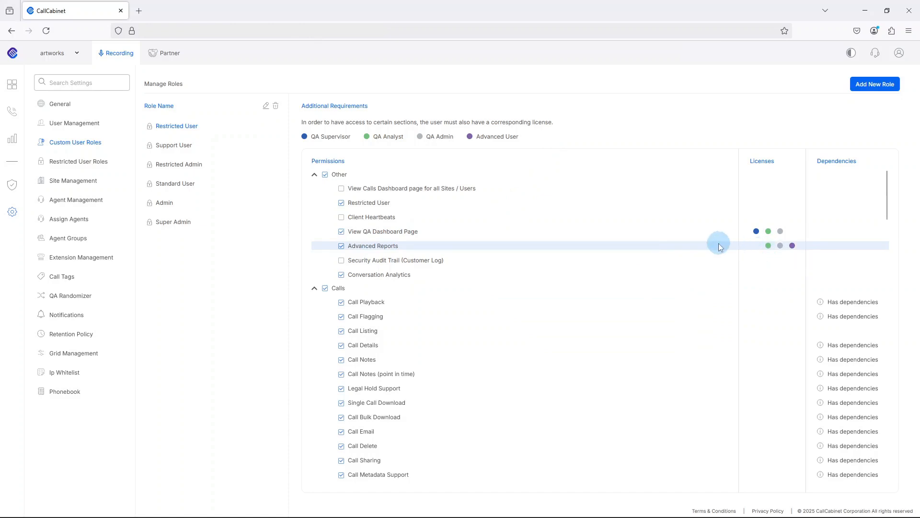
pyautogui.scroll(-15, 707, 245)
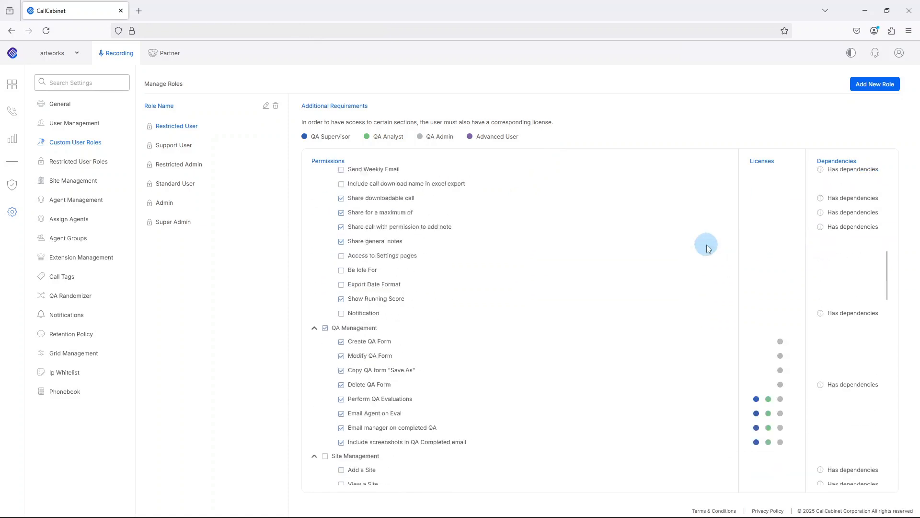
pyautogui.scroll(-3, 708, 248)
pyautogui.scroll(2, 703, 191)
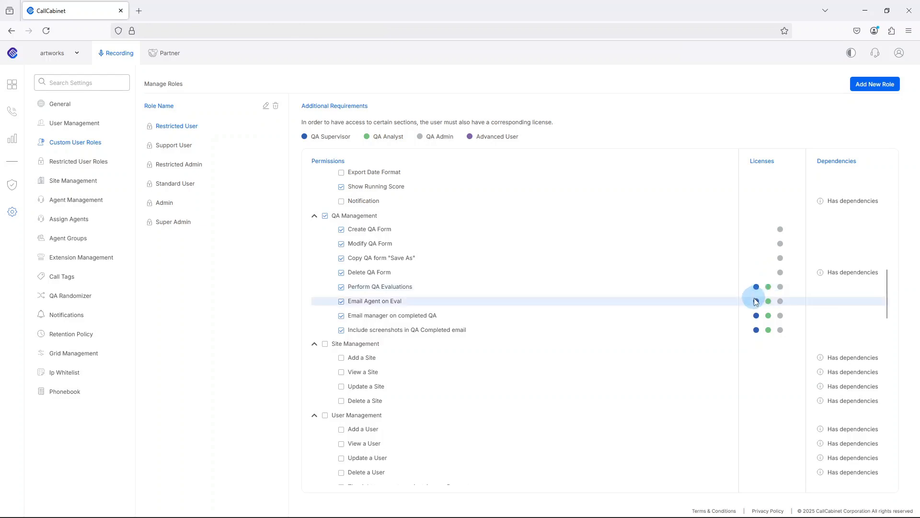
pyautogui.scroll(5, 657, 253)
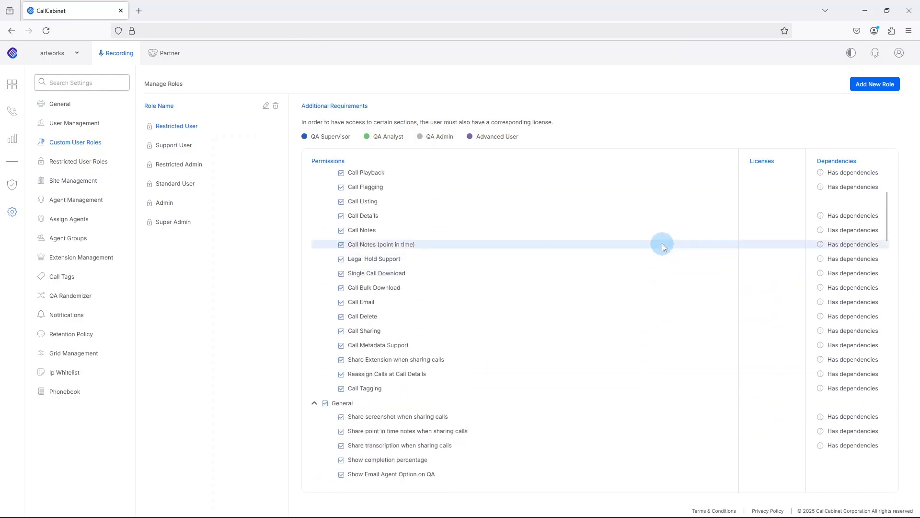
pyautogui.scroll(3, 663, 245)
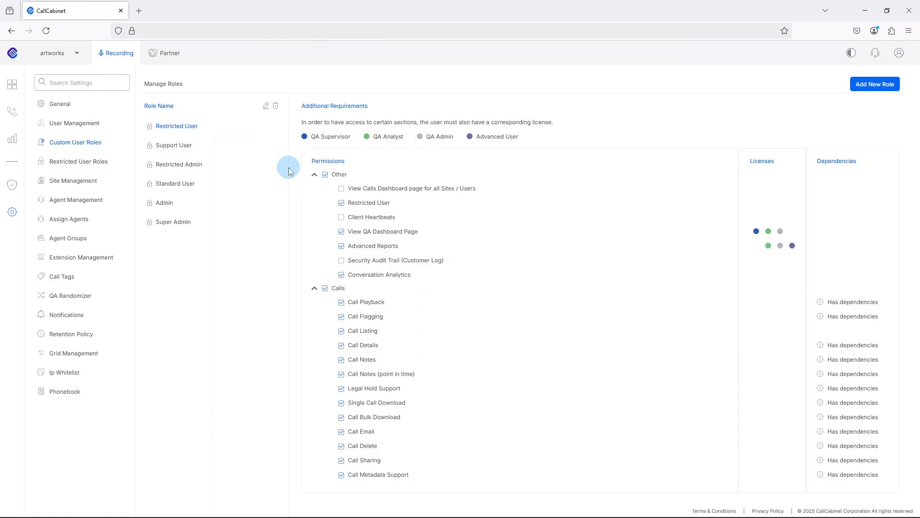
# Step: View the Support User, Standard User, Admin and Super Admin permission lists in turn
pyautogui.click(201, 147)
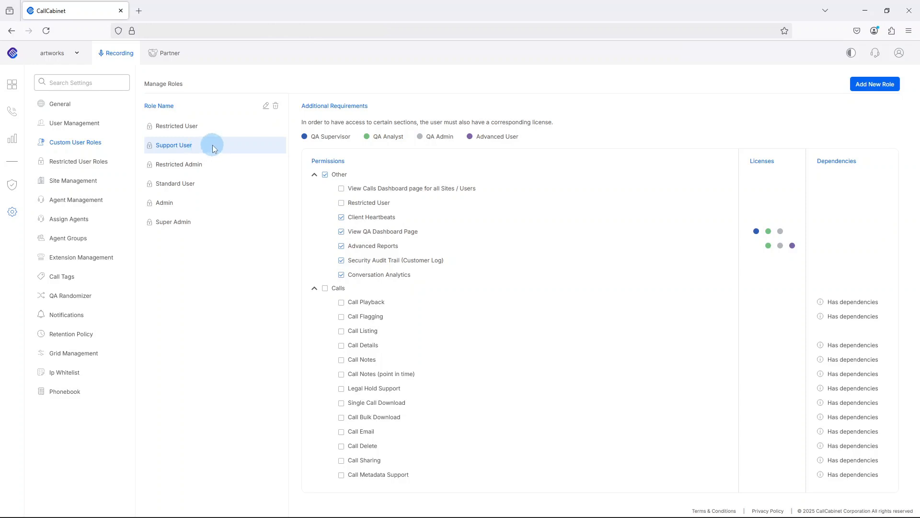
pyautogui.click(212, 187)
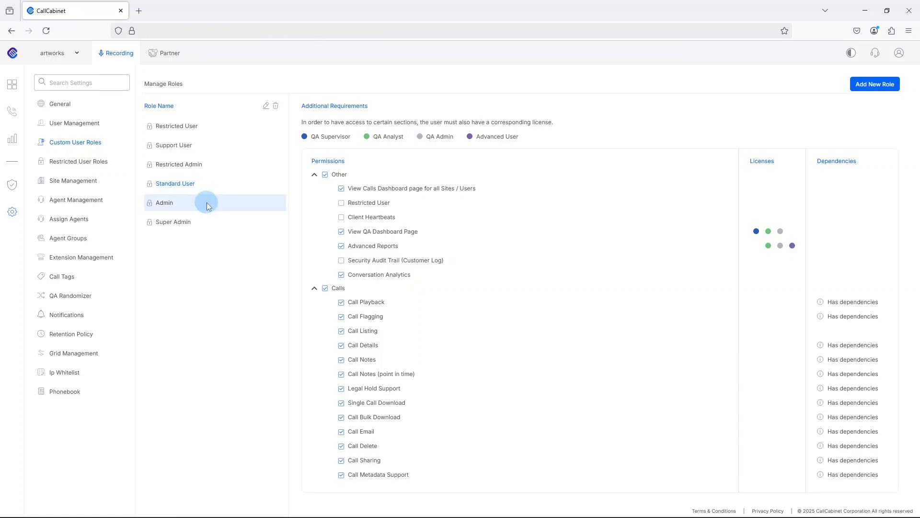
pyautogui.click(206, 204)
pyautogui.click(205, 222)
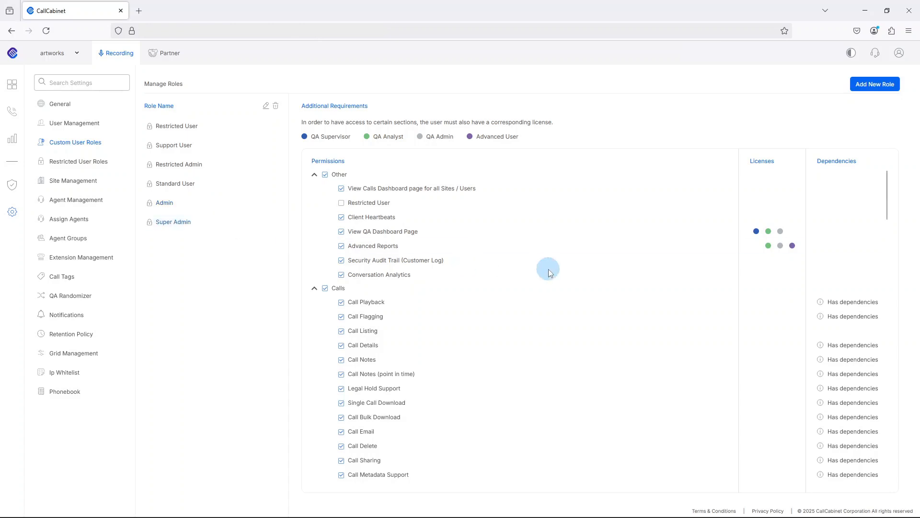
pyautogui.scroll(-15, 548, 275)
pyautogui.scroll(-20, 548, 275)
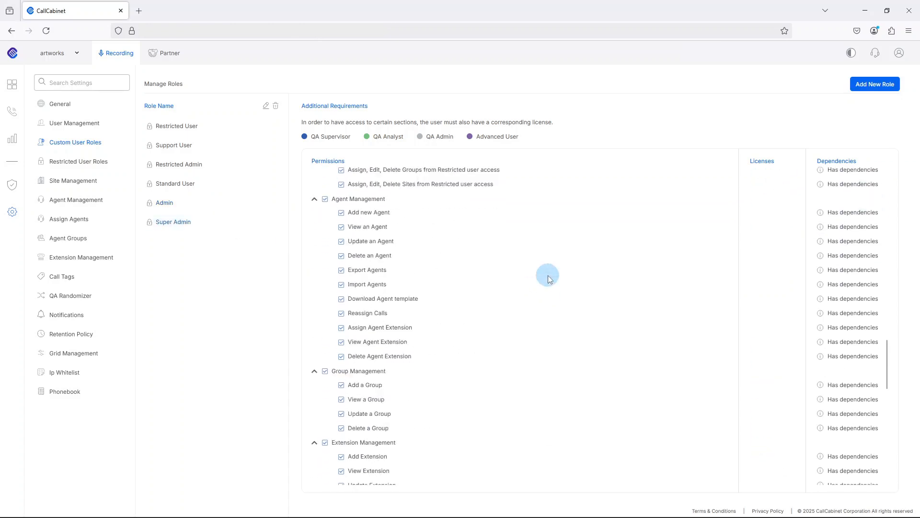
pyautogui.scroll(20, 548, 277)
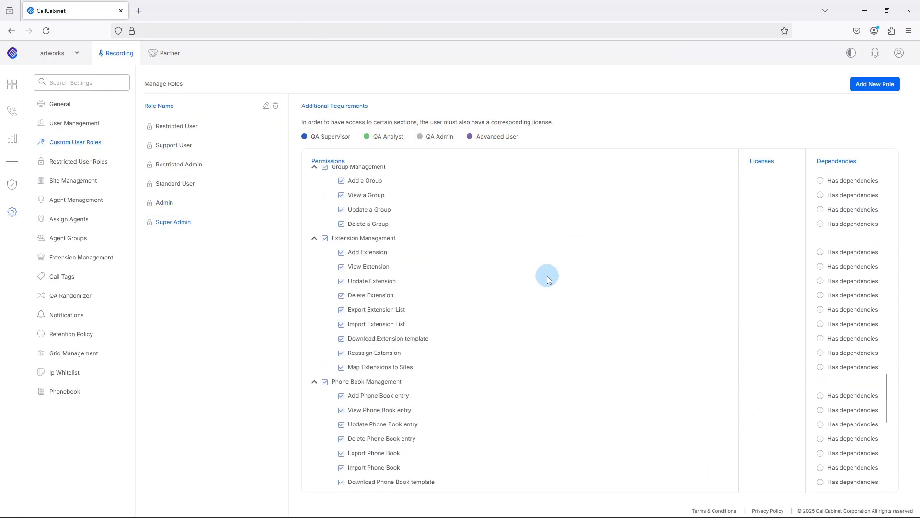
pyautogui.scroll(10, 546, 269)
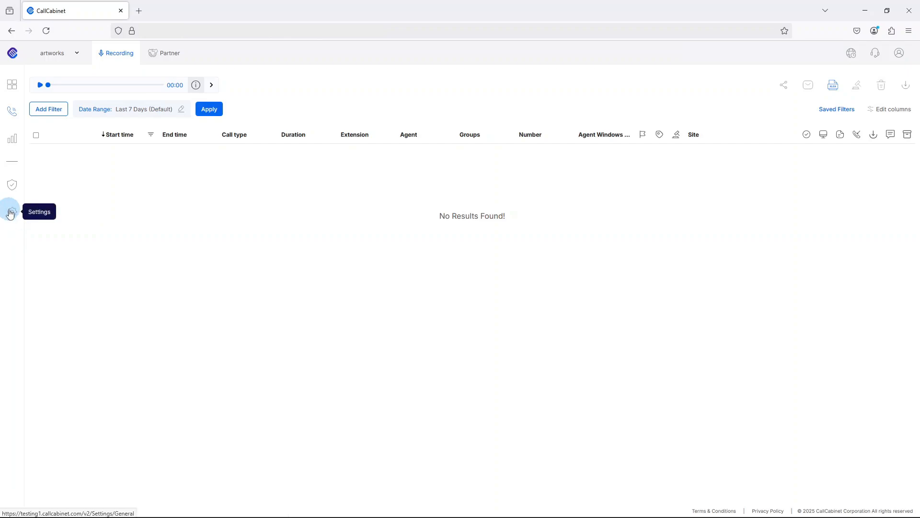
# Step: Go to Settings > User Management and start adding a new user
pyautogui.click(9, 210)
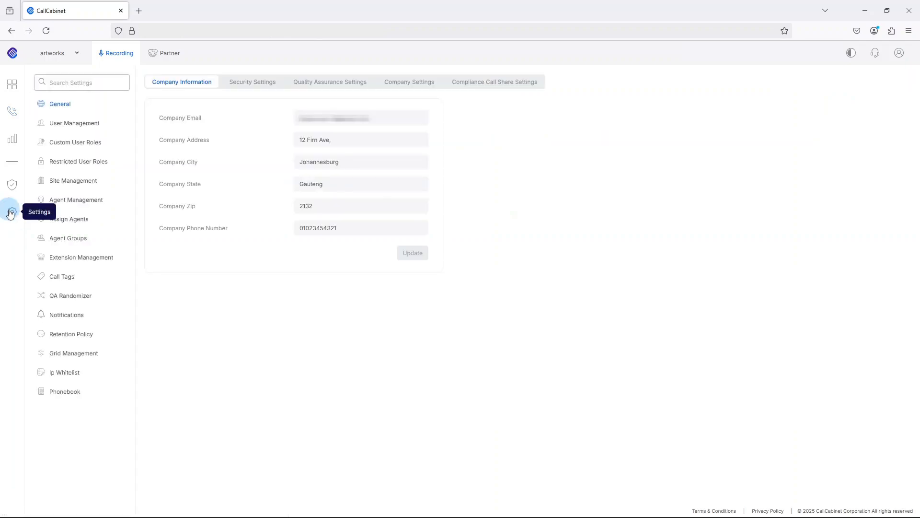
pyautogui.click(71, 124)
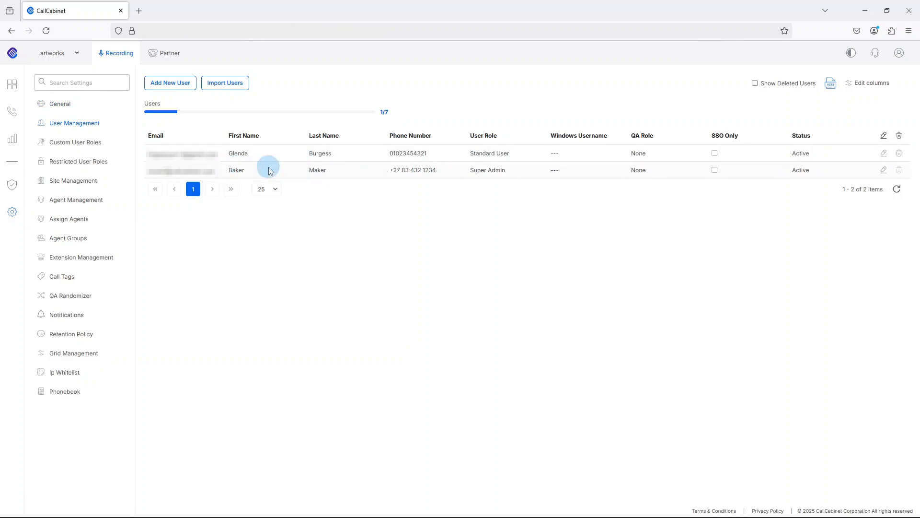
pyautogui.click(176, 84)
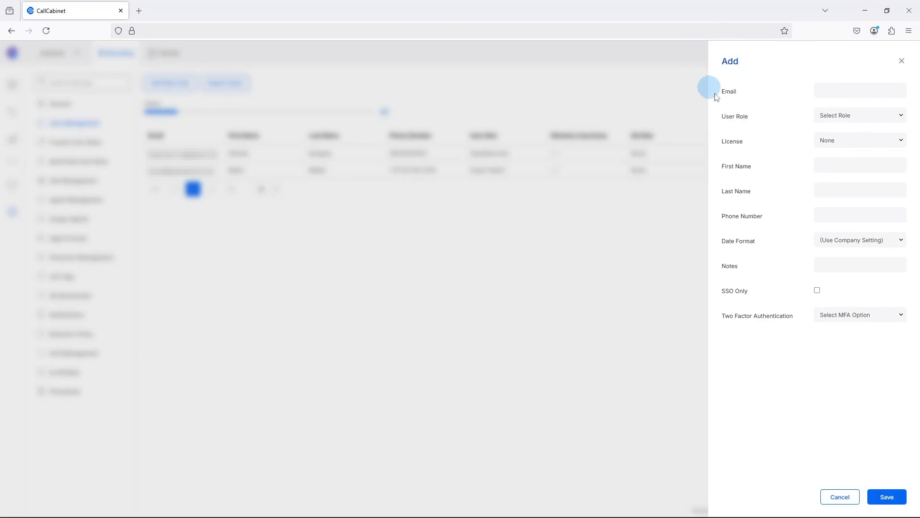
# Step: Start the new user's e-mail entry, assign the Support User role and keep License at None
pyautogui.click(835, 91)
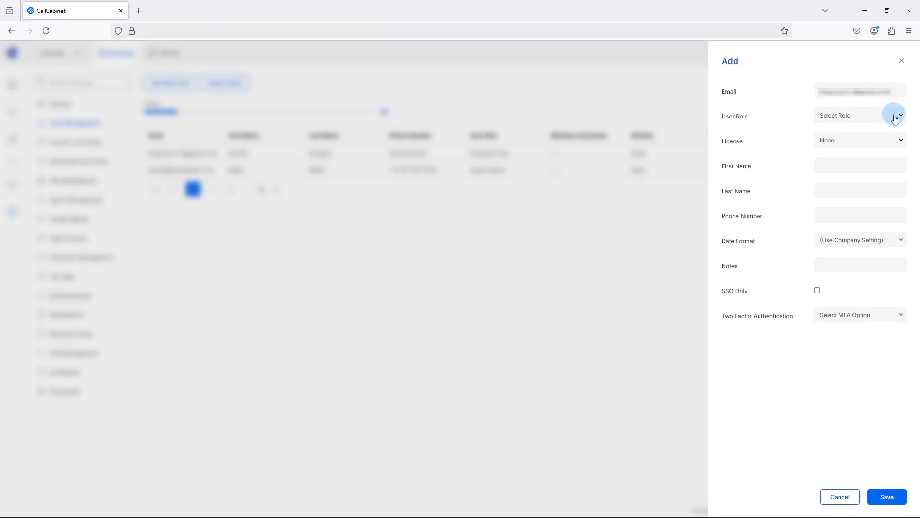
pyautogui.click(895, 117)
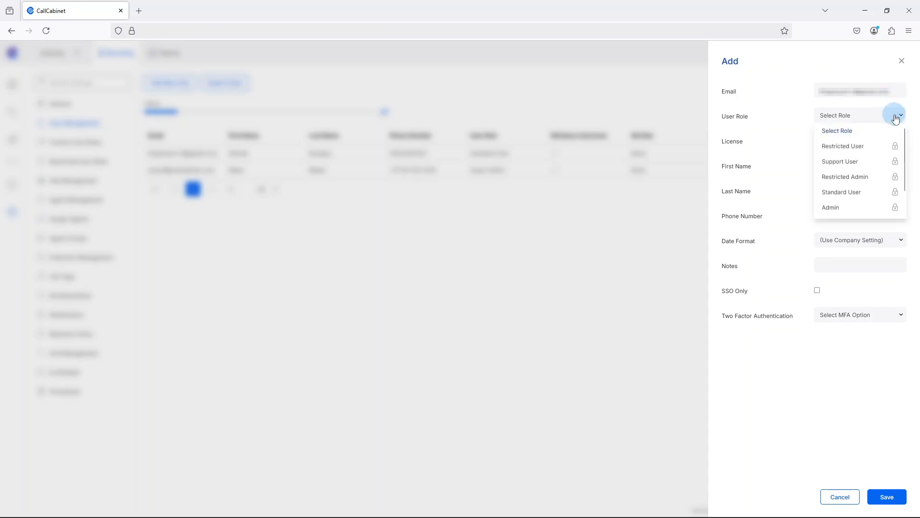
pyautogui.click(874, 164)
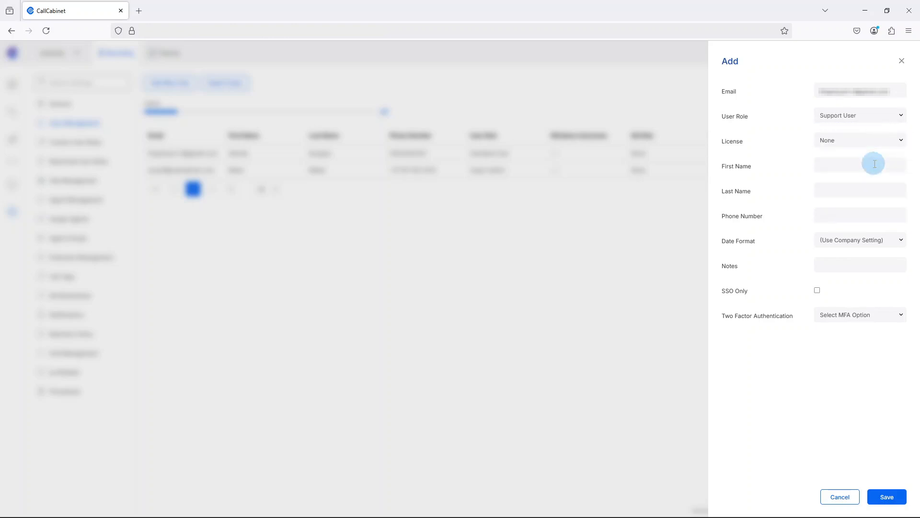
pyautogui.click(891, 140)
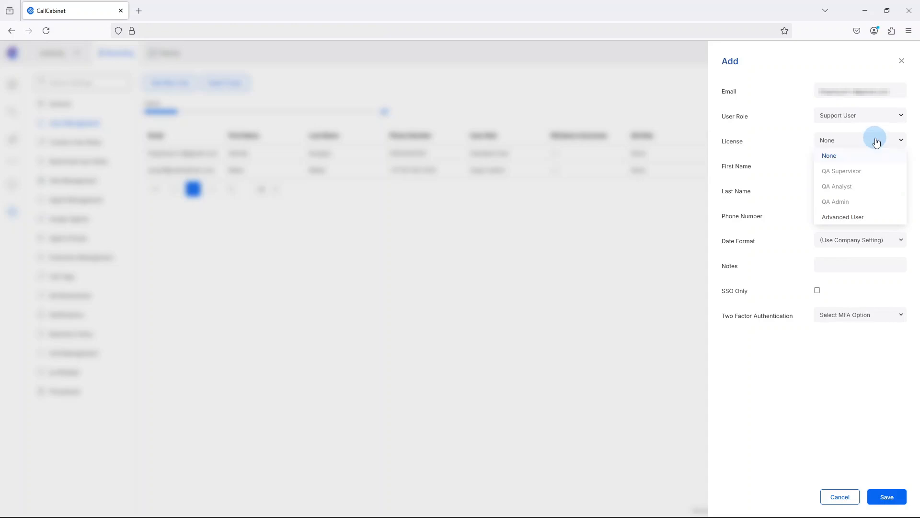
pyautogui.click(777, 138)
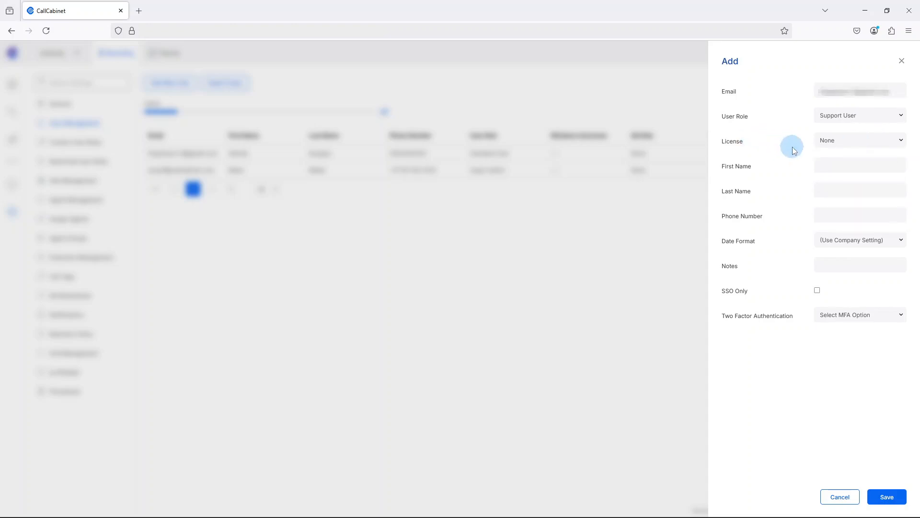
# Step: Enter the user's first name, last name and phone number, keep default date format and MFA, and save
pyautogui.click(819, 164)
pyautogui.click(827, 190)
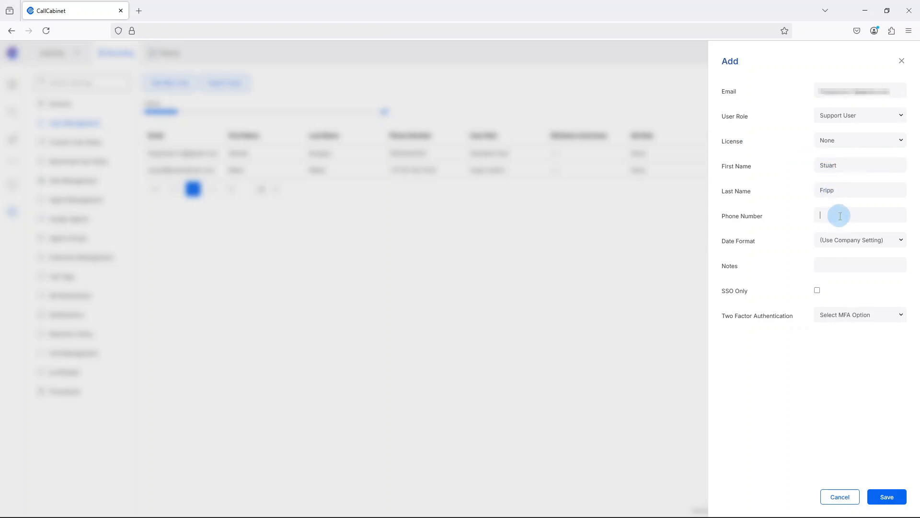
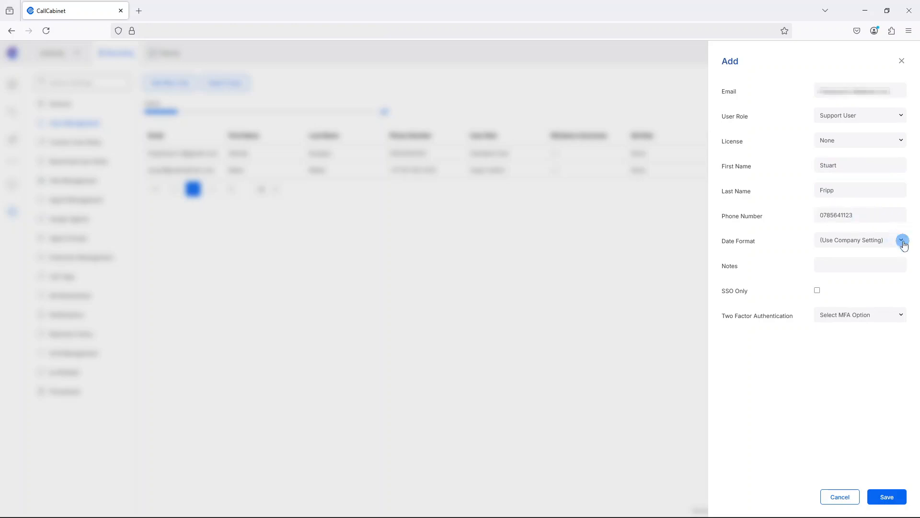
pyautogui.click(903, 242)
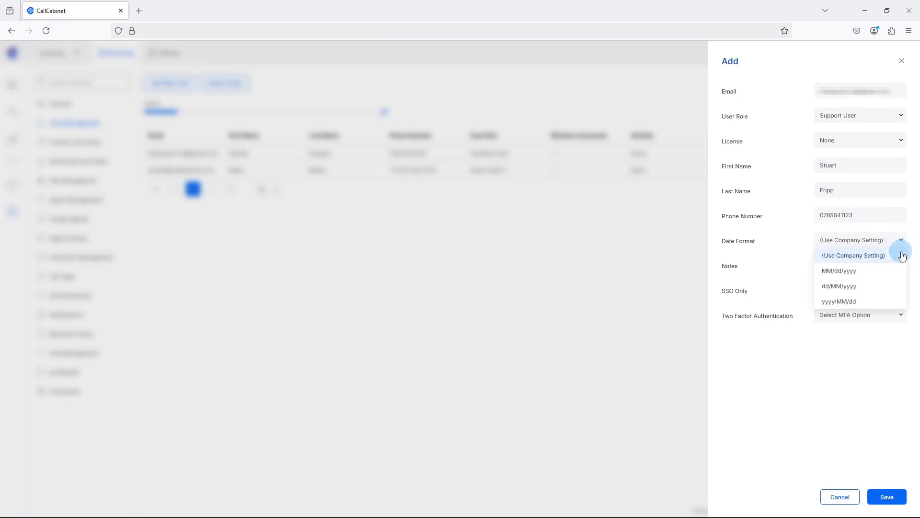
pyautogui.click(799, 245)
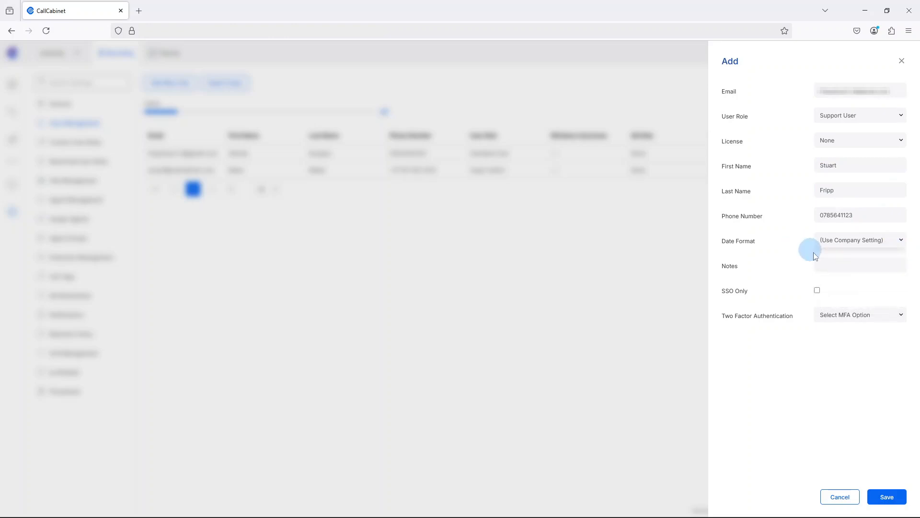
pyautogui.click(837, 267)
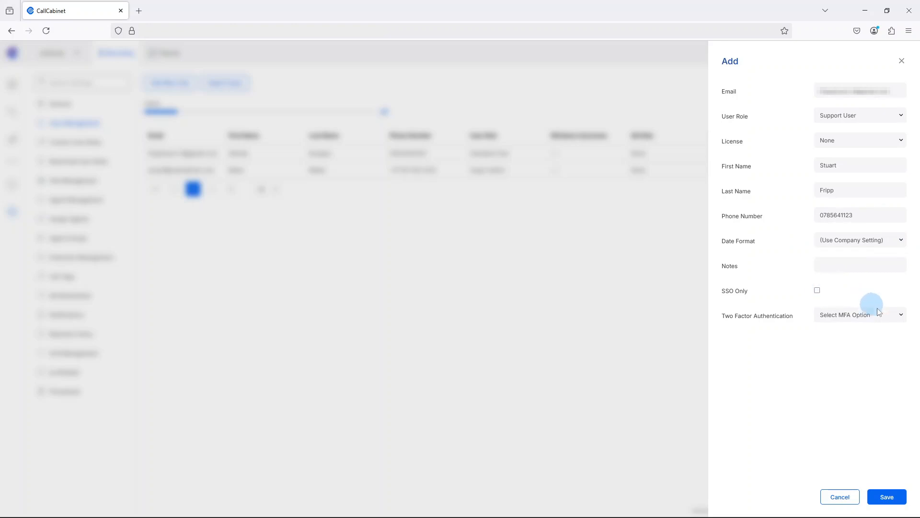
pyautogui.click(895, 317)
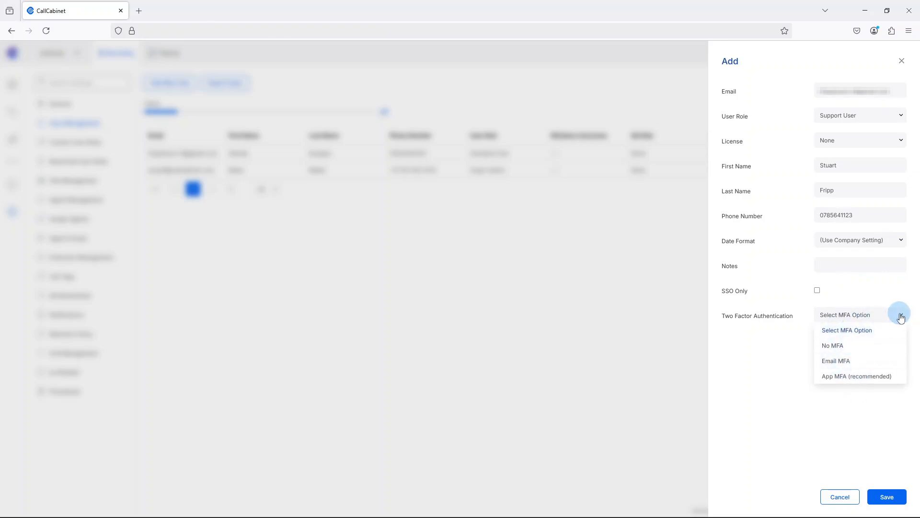
pyautogui.click(898, 315)
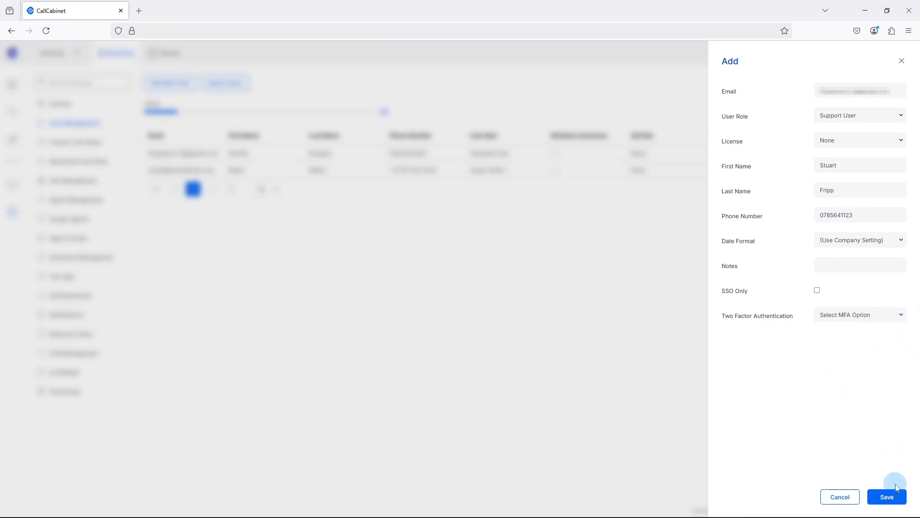
pyautogui.click(887, 498)
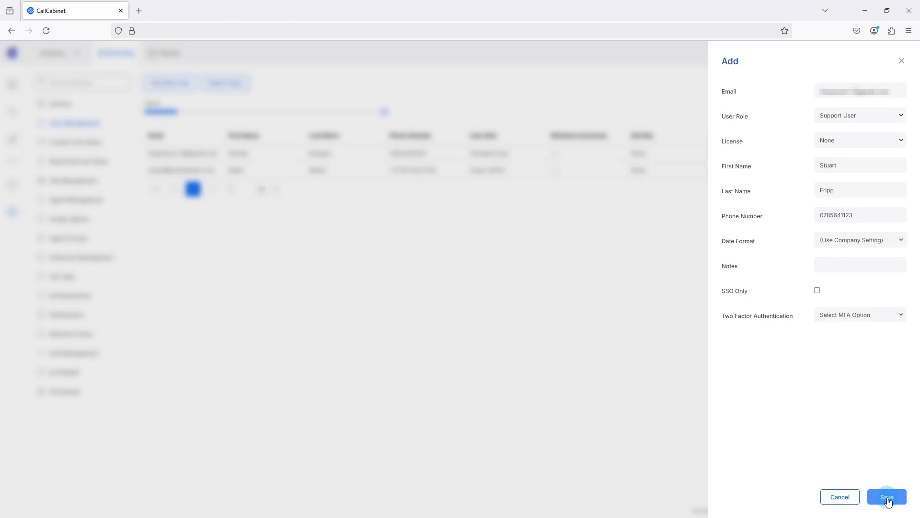
pyautogui.click(887, 498)
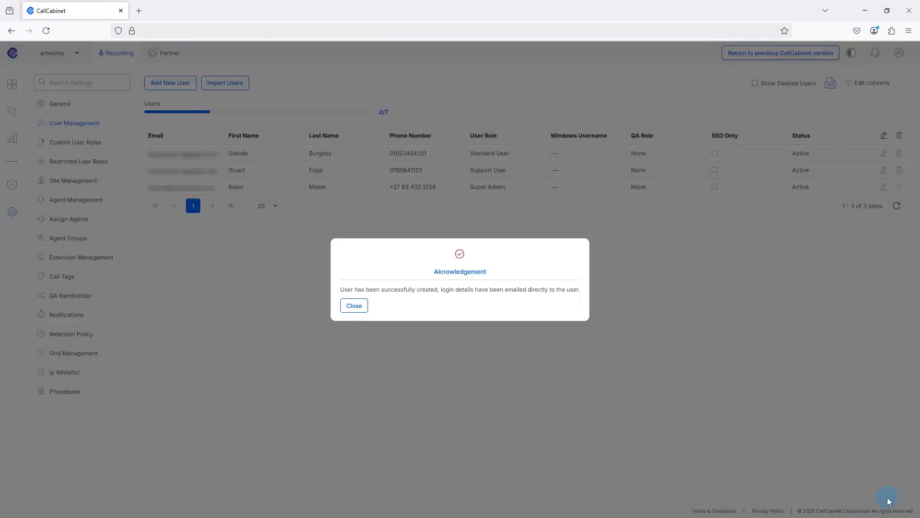
# Step: Close the user-created Acknowledgement dialog
pyautogui.click(362, 307)
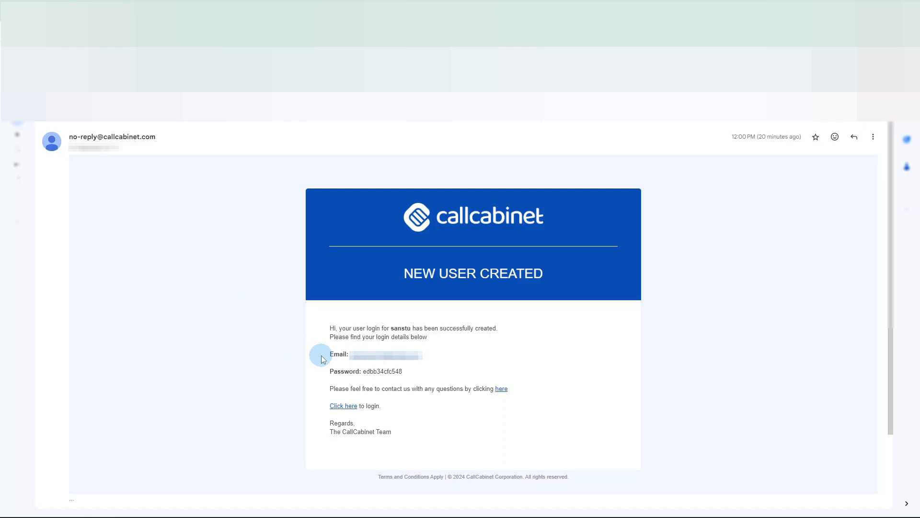
# Step: Copy the temporary password from the welcome email and follow its login link
pyautogui.doubleClick(388, 371)
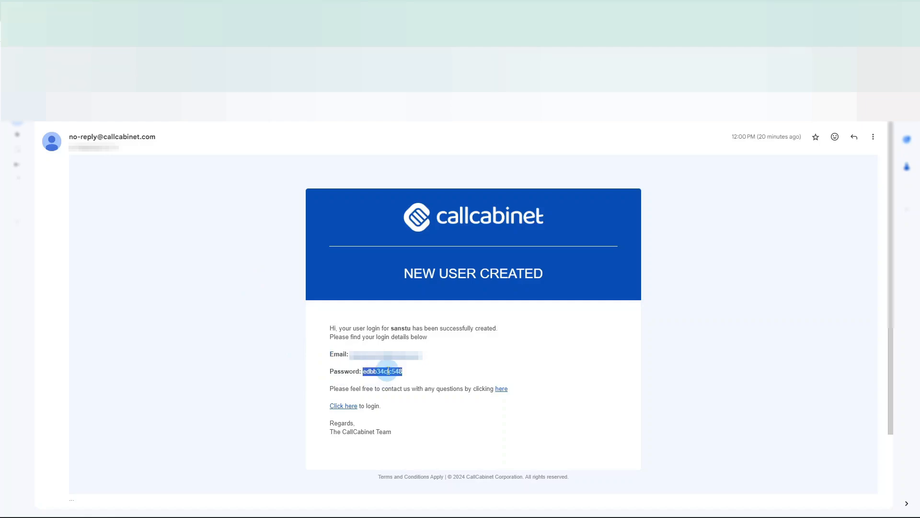
pyautogui.rightClick(389, 371)
pyautogui.click(403, 381)
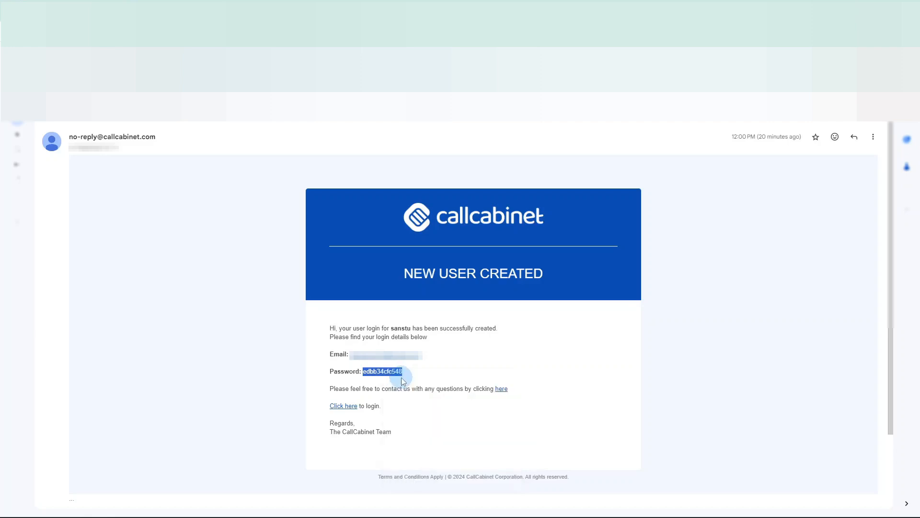
pyautogui.click(346, 406)
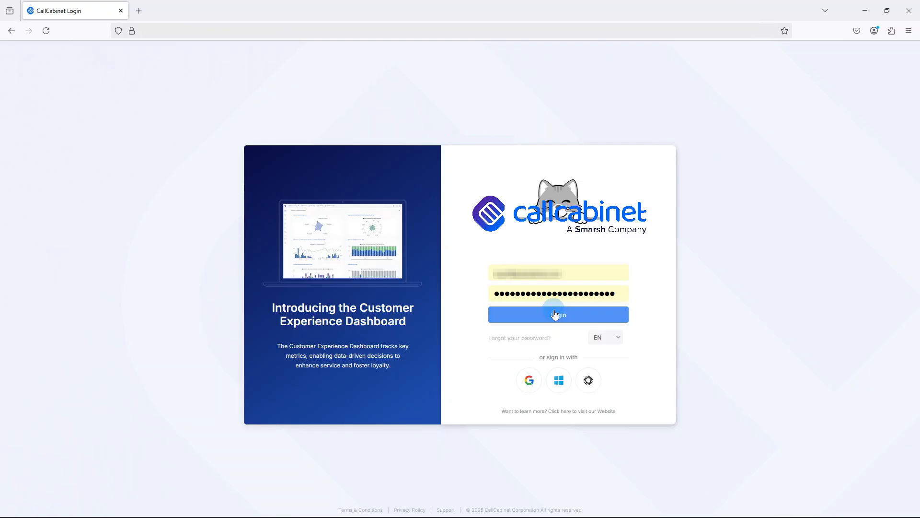
pyautogui.click(554, 315)
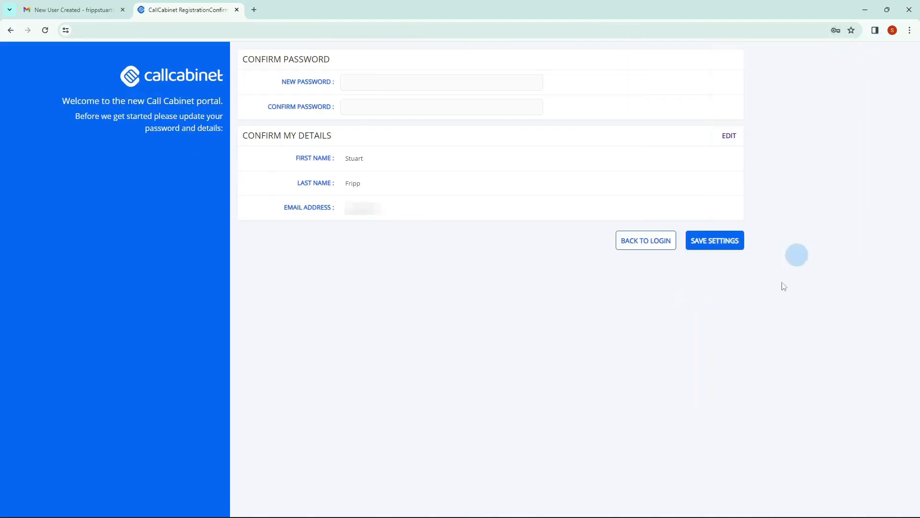
# Step: Fill New Password and its confirmation with the suggested password, then save settings
pyautogui.click(440, 80)
pyautogui.click(398, 101)
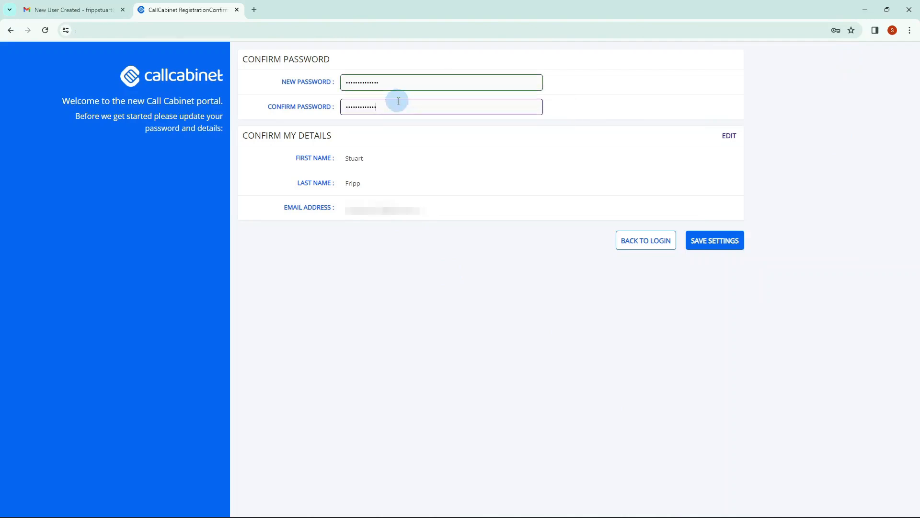
pyautogui.write('•')
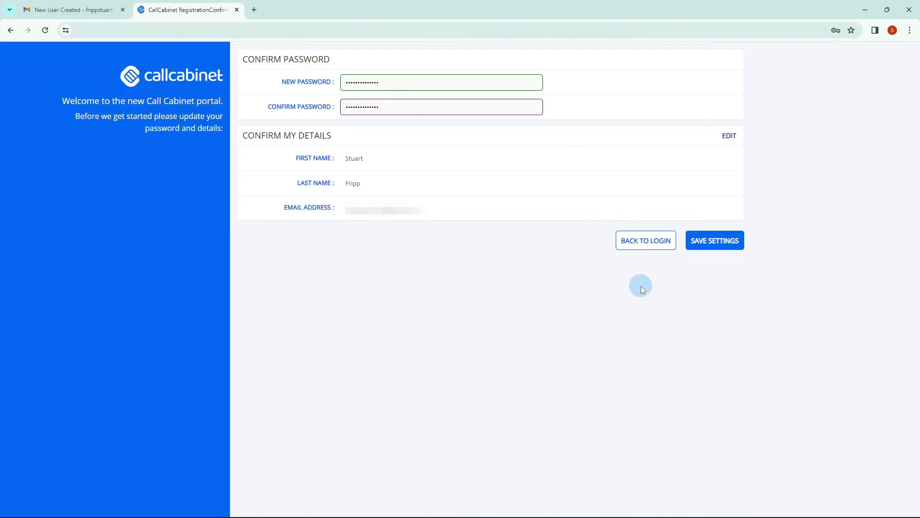
pyautogui.click(728, 243)
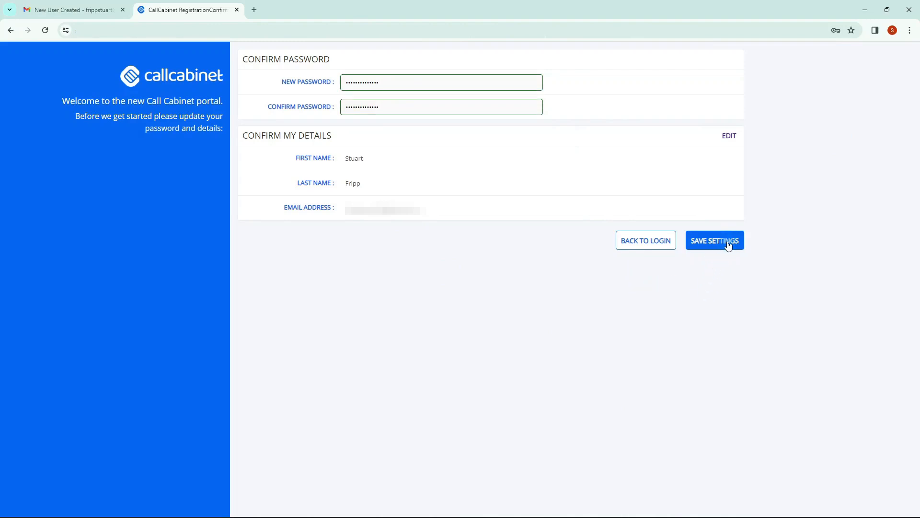
pyautogui.click(729, 243)
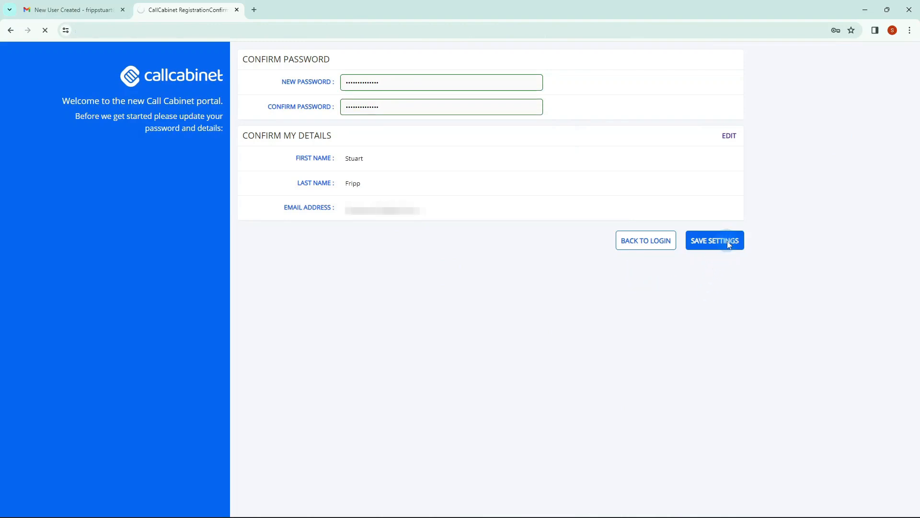